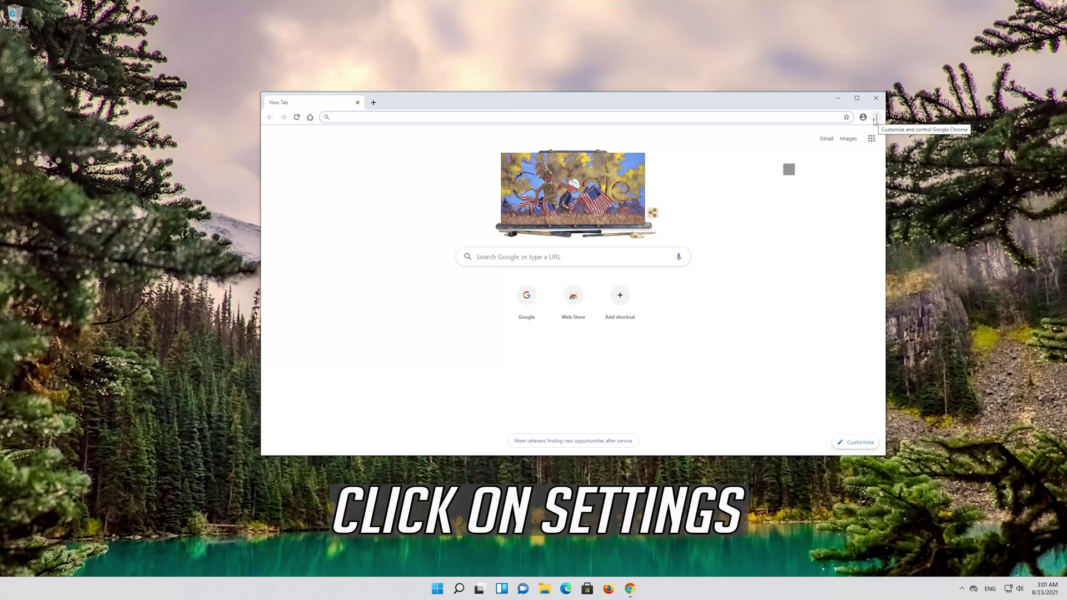
# Step: Open Chrome's Settings page from the three-dot main menu
pyautogui.click(874, 117)
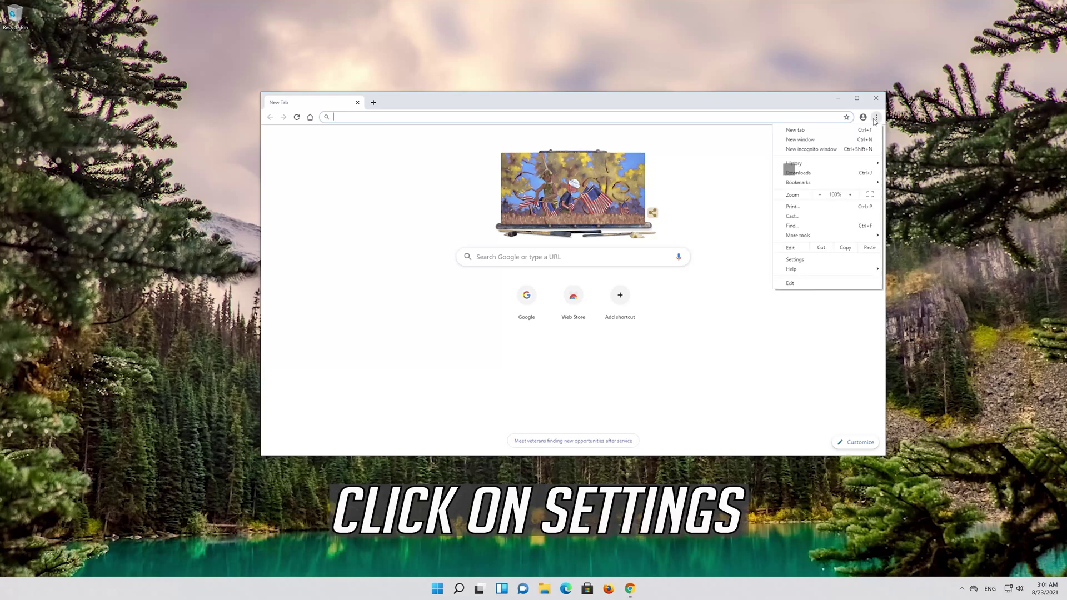
pyautogui.click(828, 263)
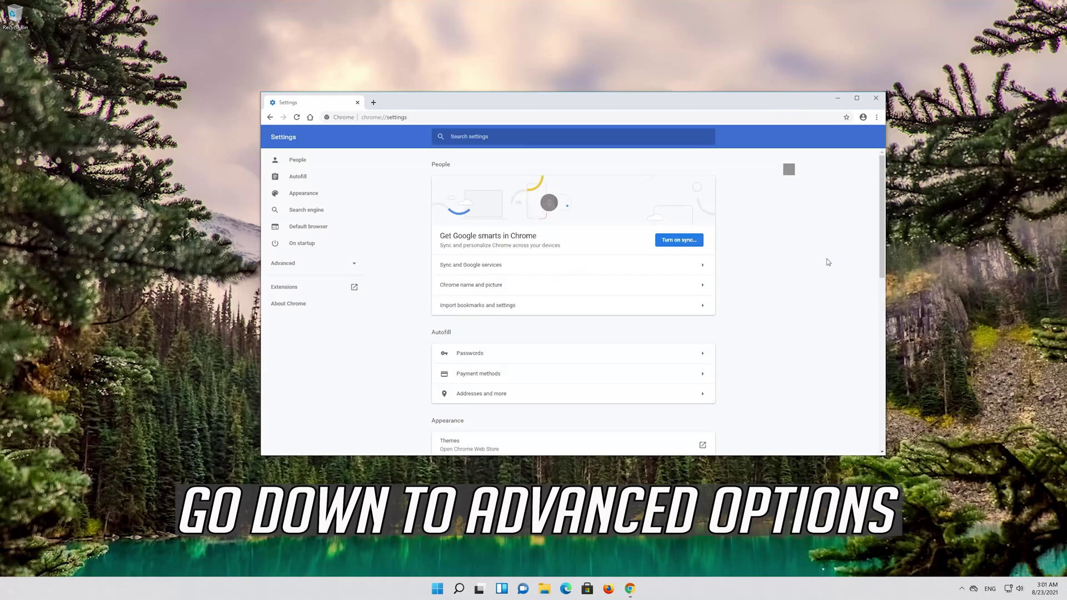
pyautogui.scroll(-1, 659, 266)
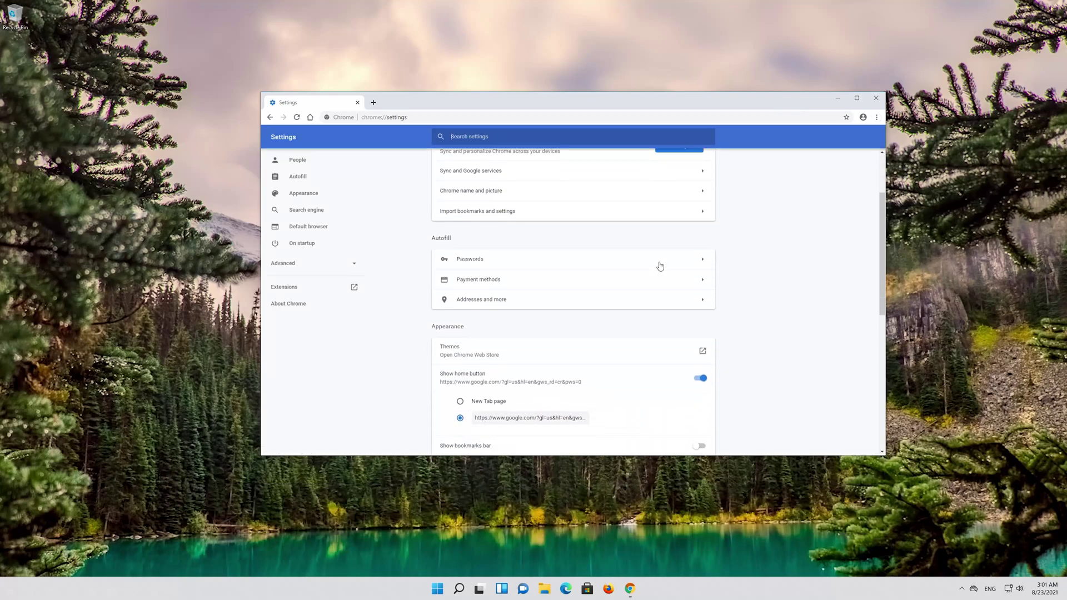
pyautogui.scroll(-2, 660, 266)
pyautogui.scroll(-2, 660, 267)
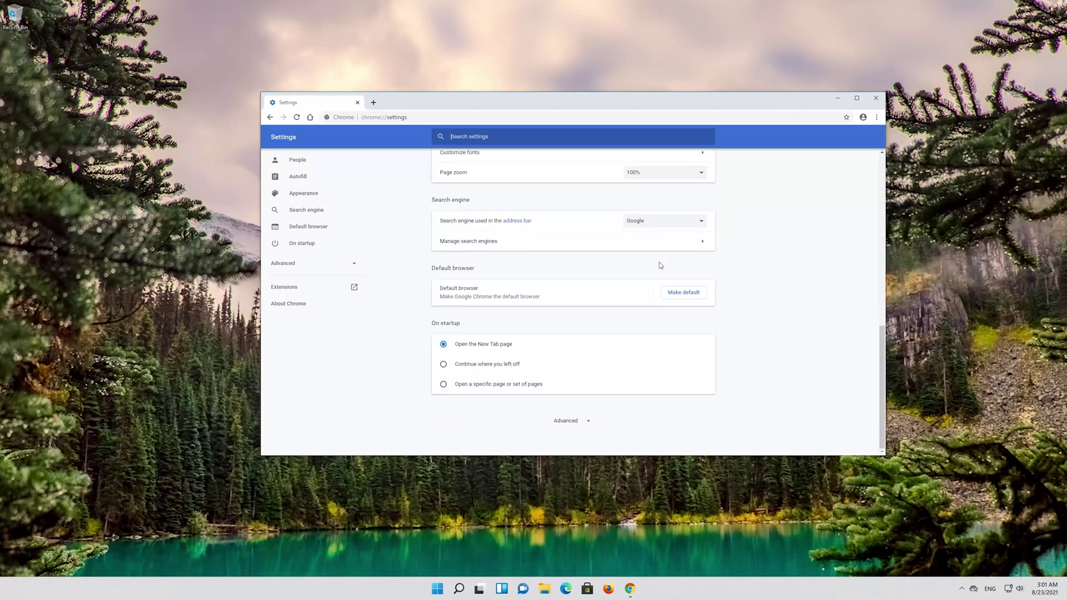
# Step: Expand the Advanced settings and bring up the Clear browsing data dialog
pyautogui.click(584, 422)
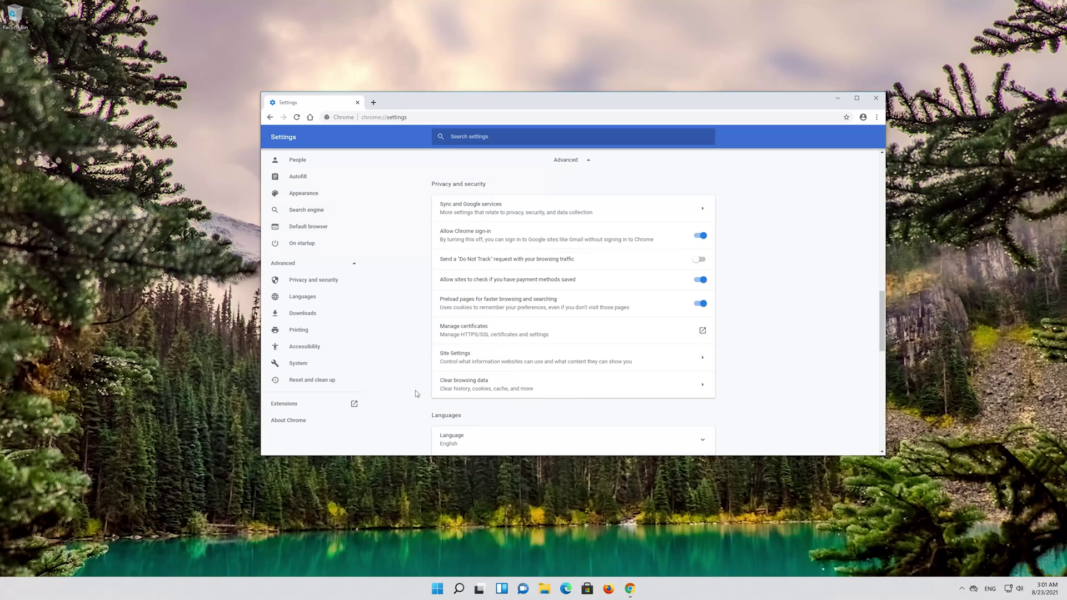
pyautogui.click(503, 388)
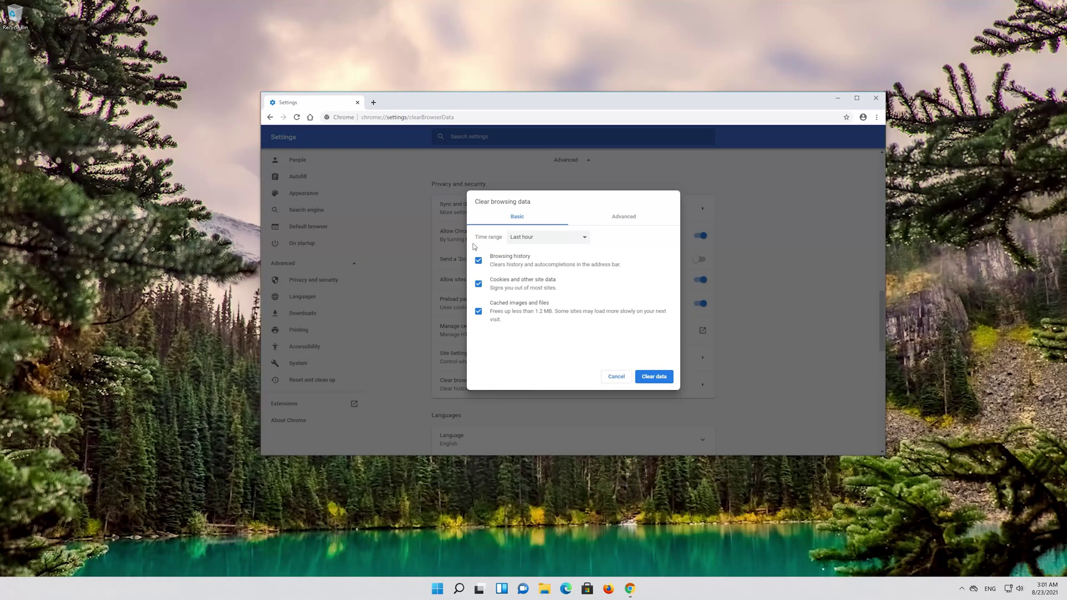
# Step: Set the time range to All time and show the Advanced list of data types
pyautogui.click(521, 242)
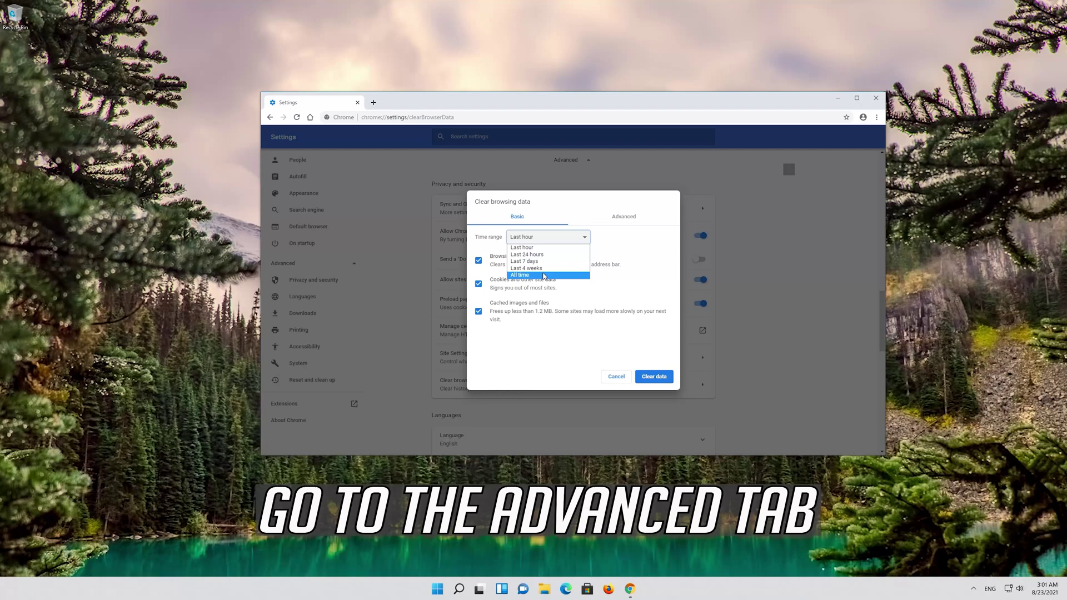
pyautogui.click(542, 276)
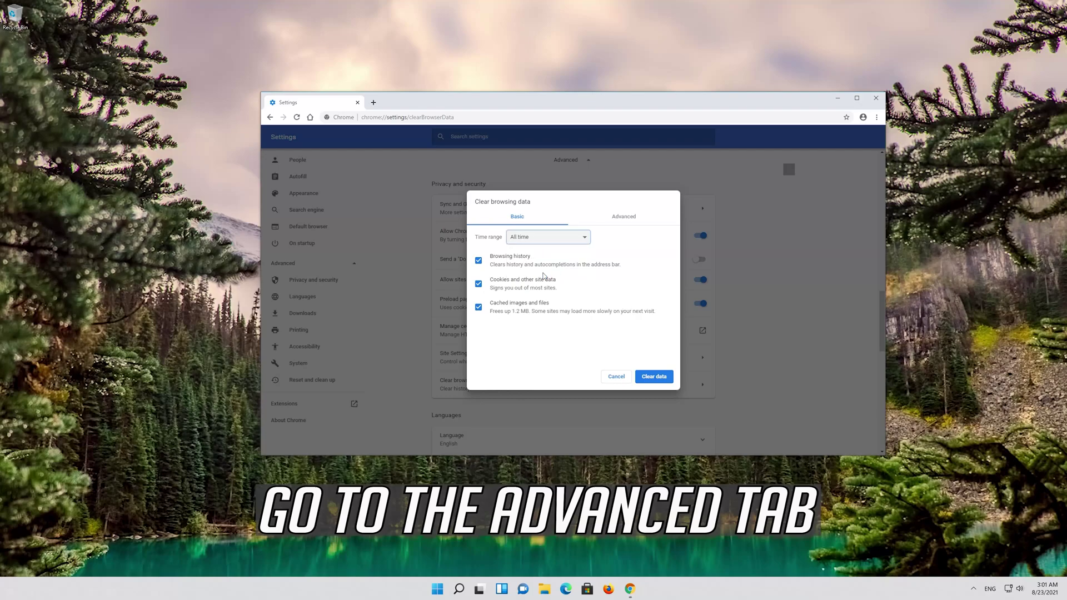
pyautogui.click(622, 222)
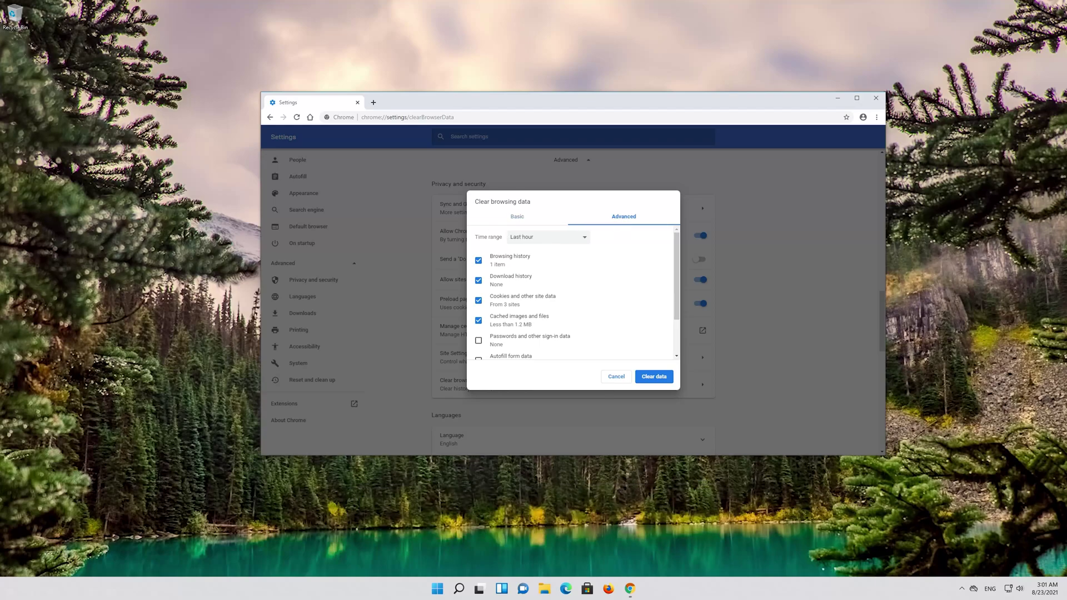
# Step: Clear All time data including Autofill form data, Site Settings and Hosted app data, leaving Passwords unticked
pyautogui.click(549, 239)
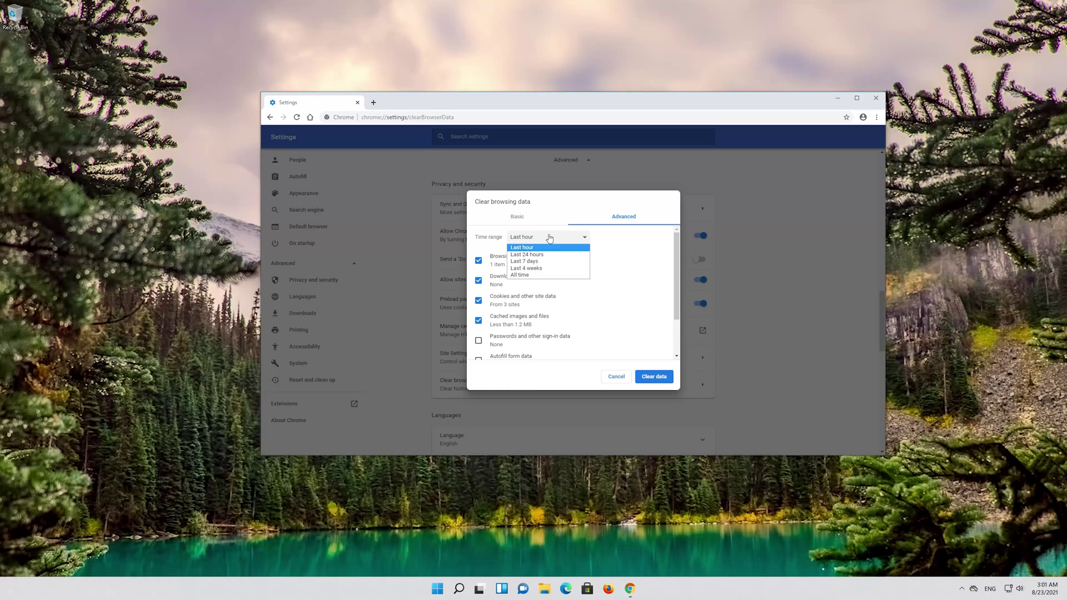
pyautogui.click(539, 276)
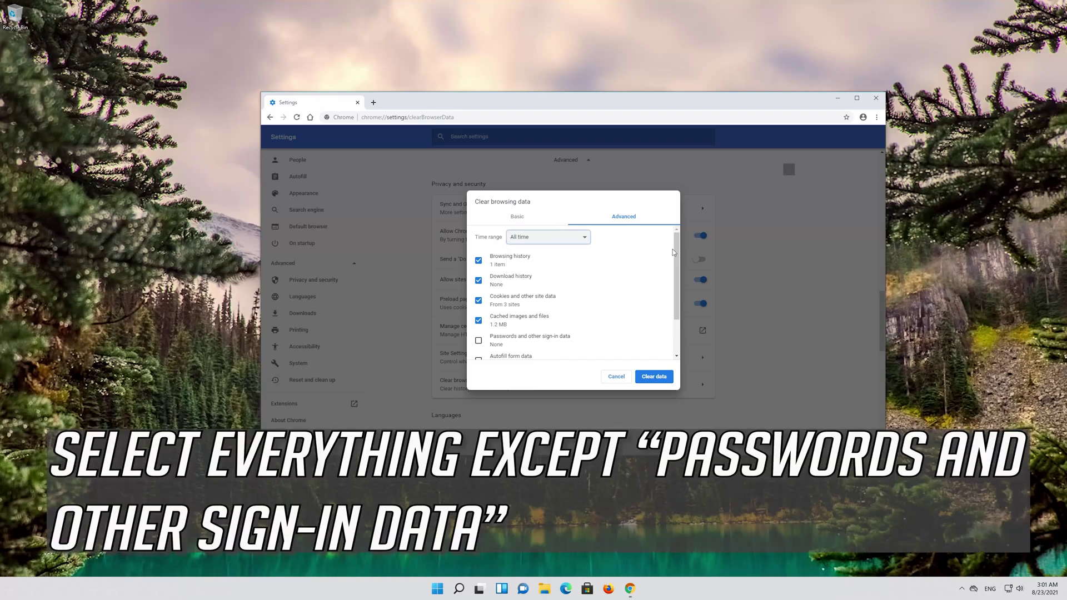
pyautogui.moveTo(679, 248); pyautogui.dragTo(680, 284)
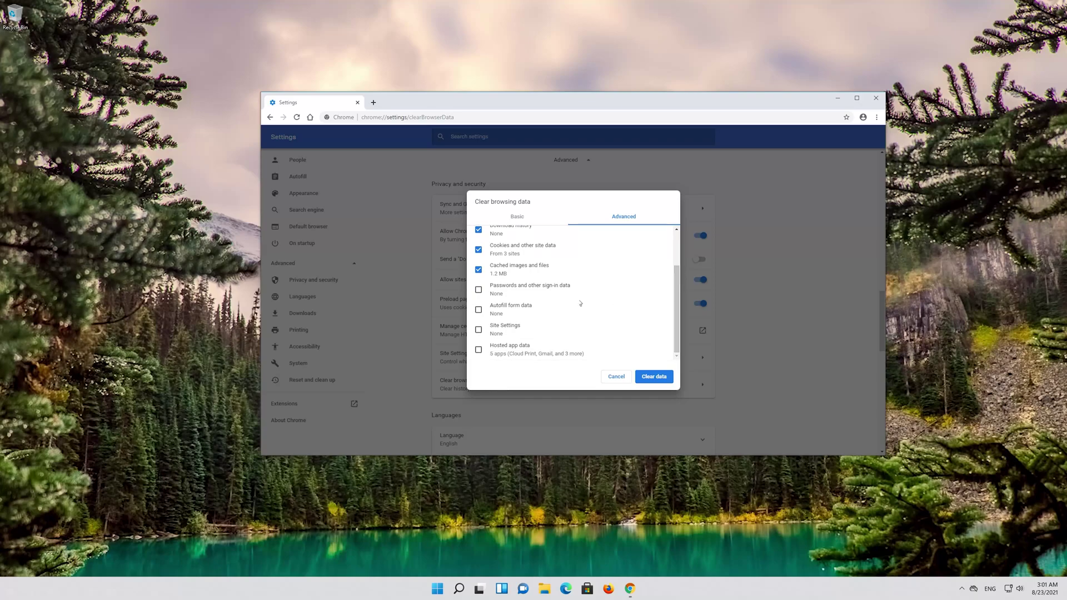
pyautogui.click(479, 333)
pyautogui.click(479, 311)
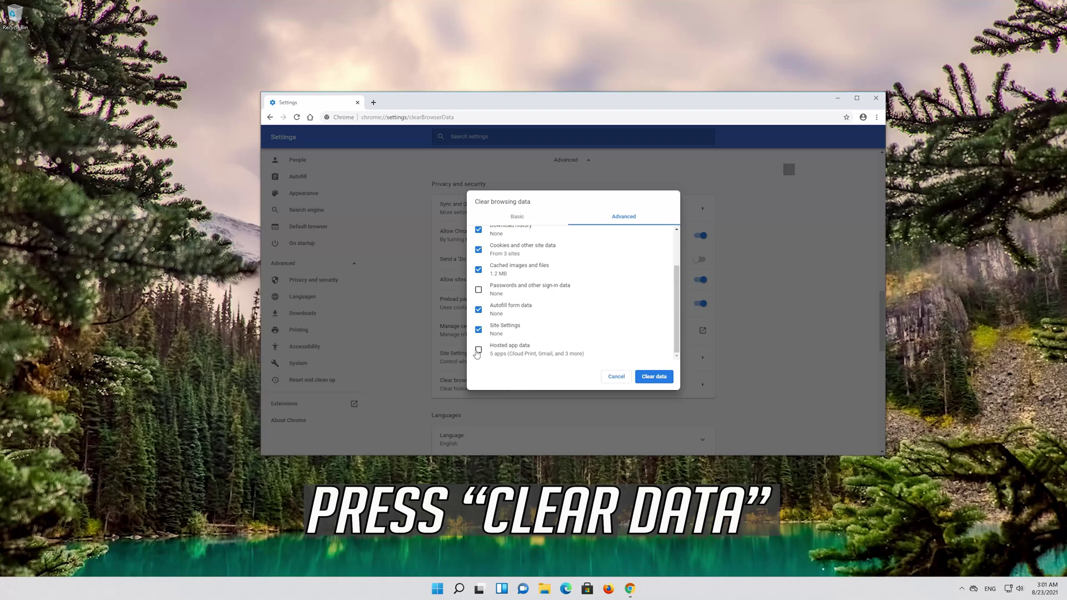
pyautogui.click(479, 351)
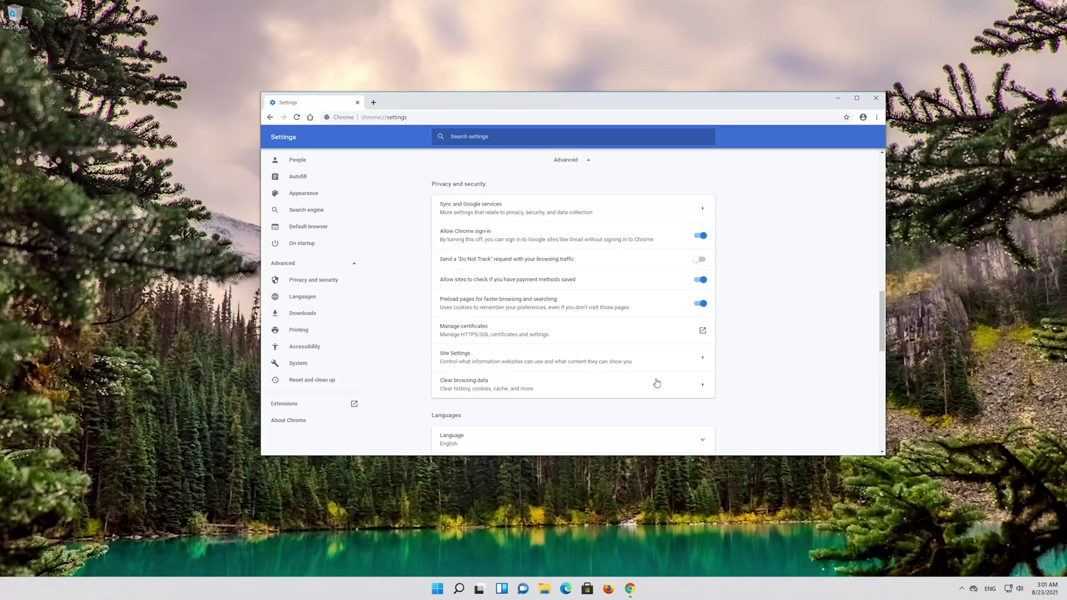
pyautogui.scroll(-2, 656, 383)
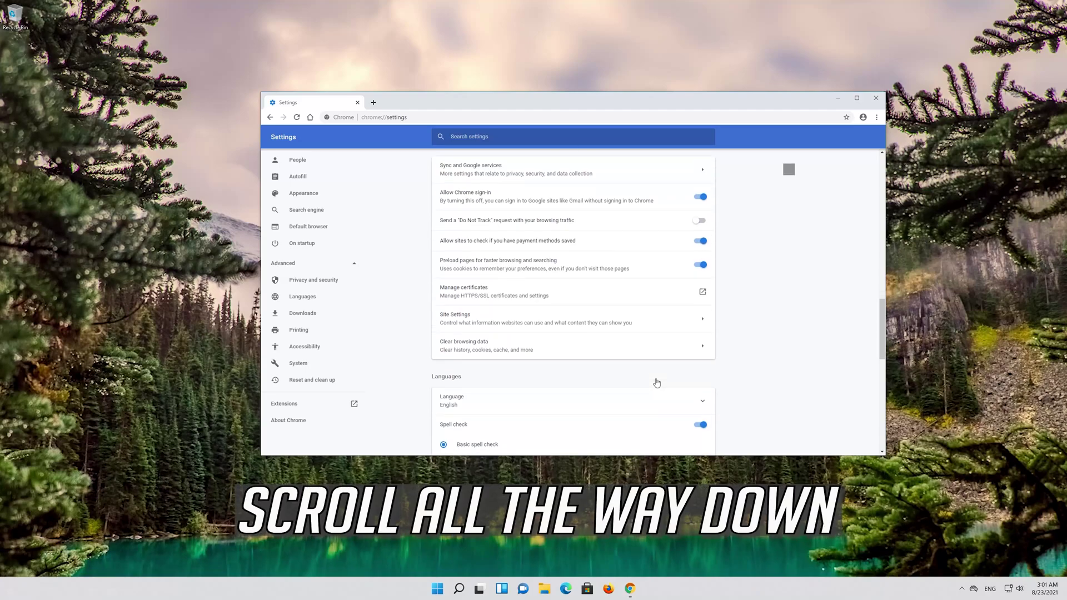
pyautogui.scroll(-3, 656, 383)
pyautogui.scroll(-2, 656, 382)
pyautogui.scroll(-2, 656, 382)
pyautogui.scroll(-3, 655, 382)
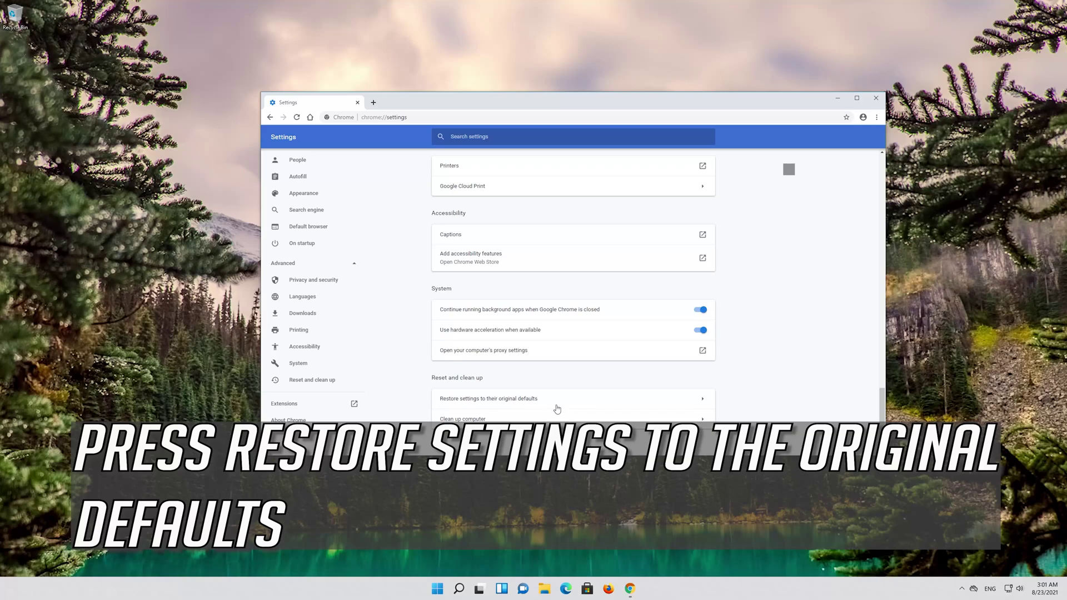
# Step: Restore Chrome's settings to their original defaults and confirm the reset
pyautogui.click(665, 402)
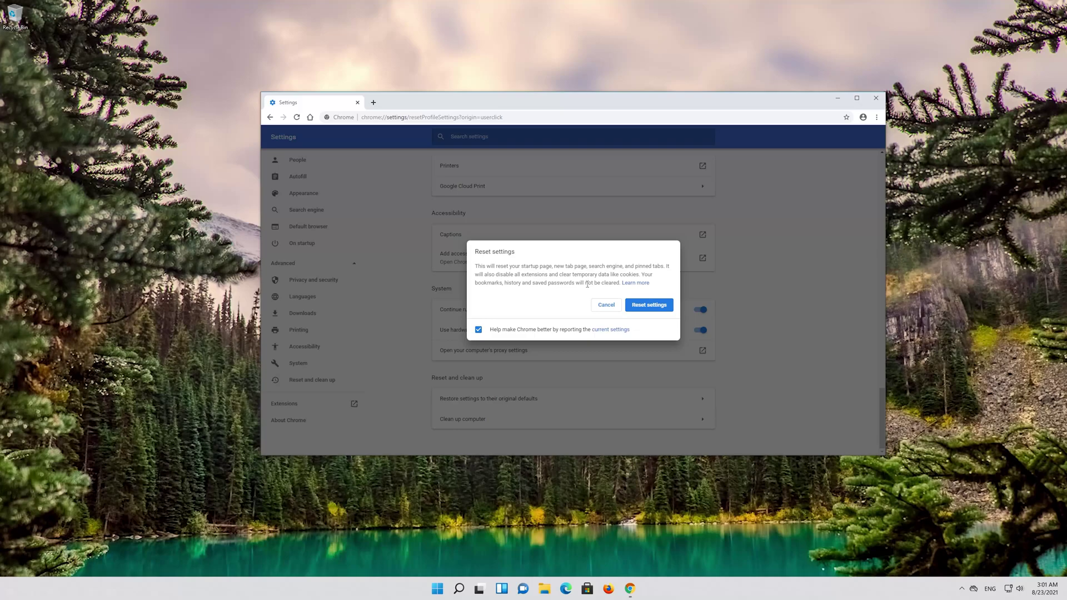
pyautogui.click(658, 309)
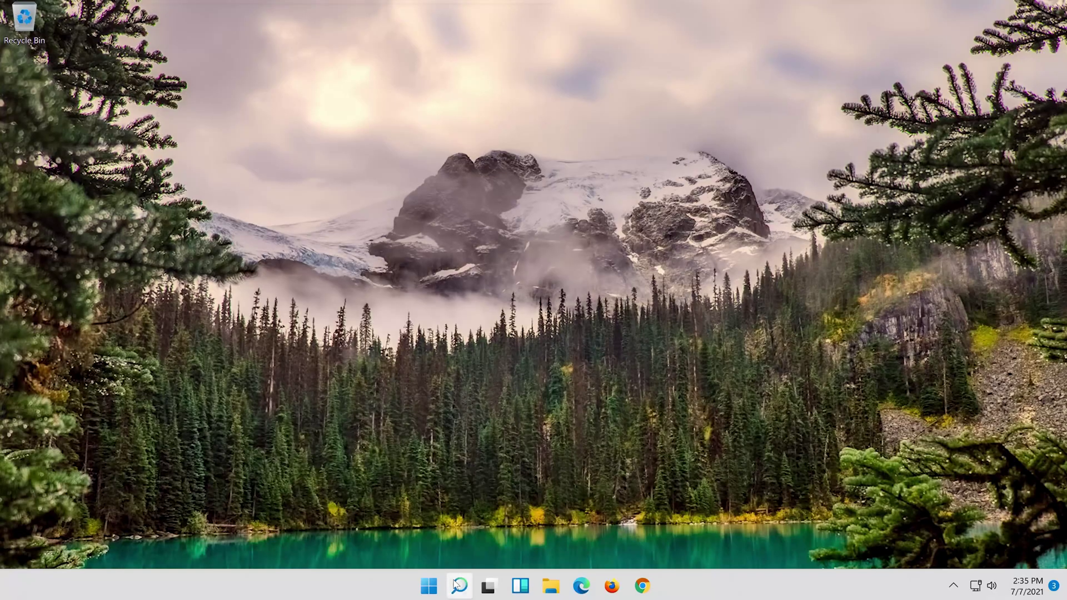
# Step: Launch Control Panel from the Windows search results
pyautogui.press('super+s')
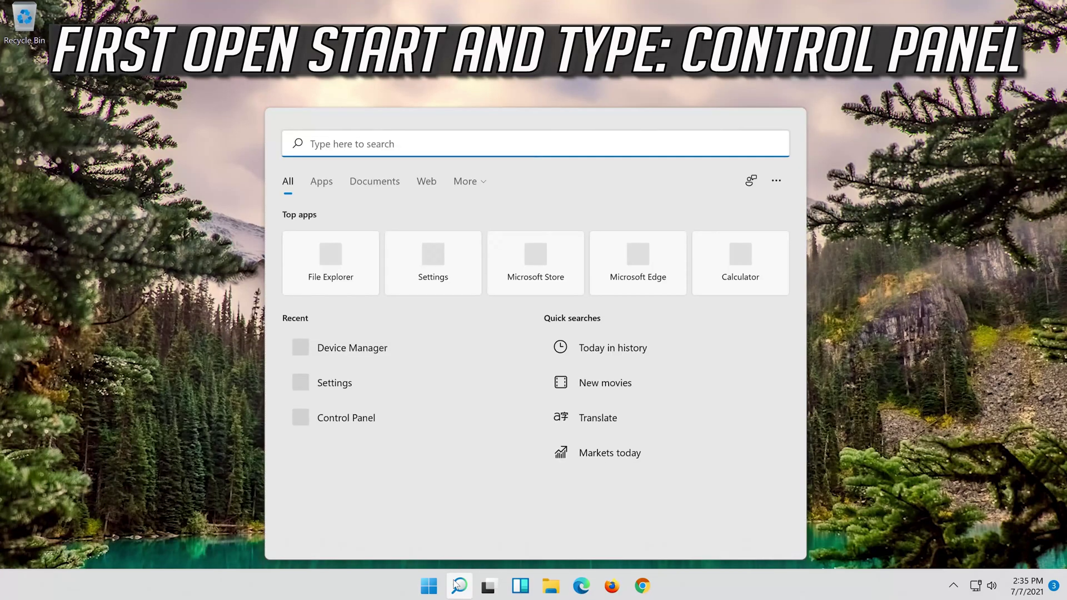
pyautogui.write('cont')
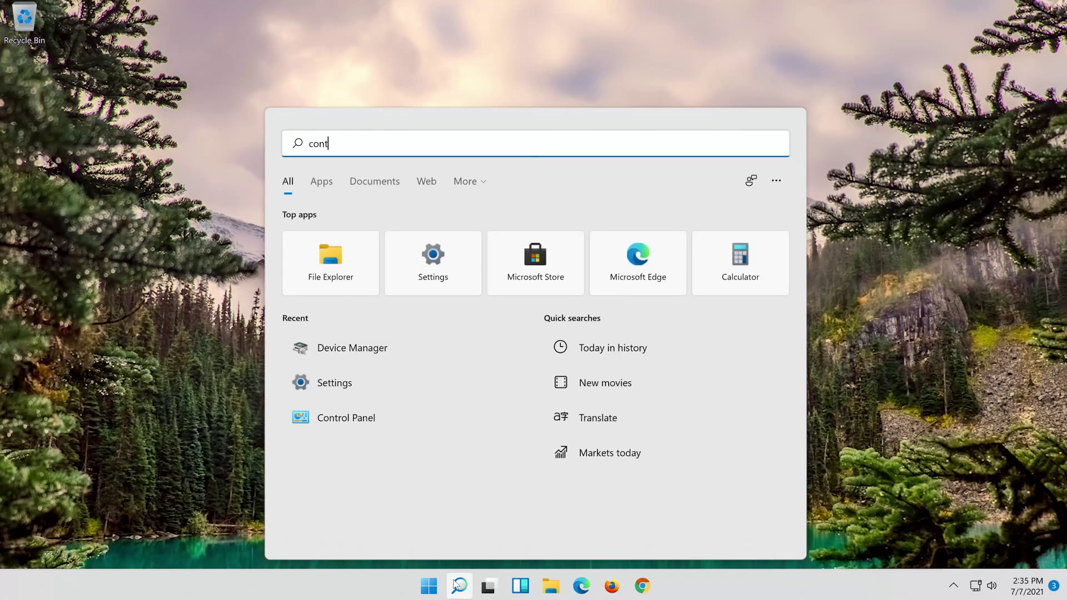
pyautogui.write('rol panel')
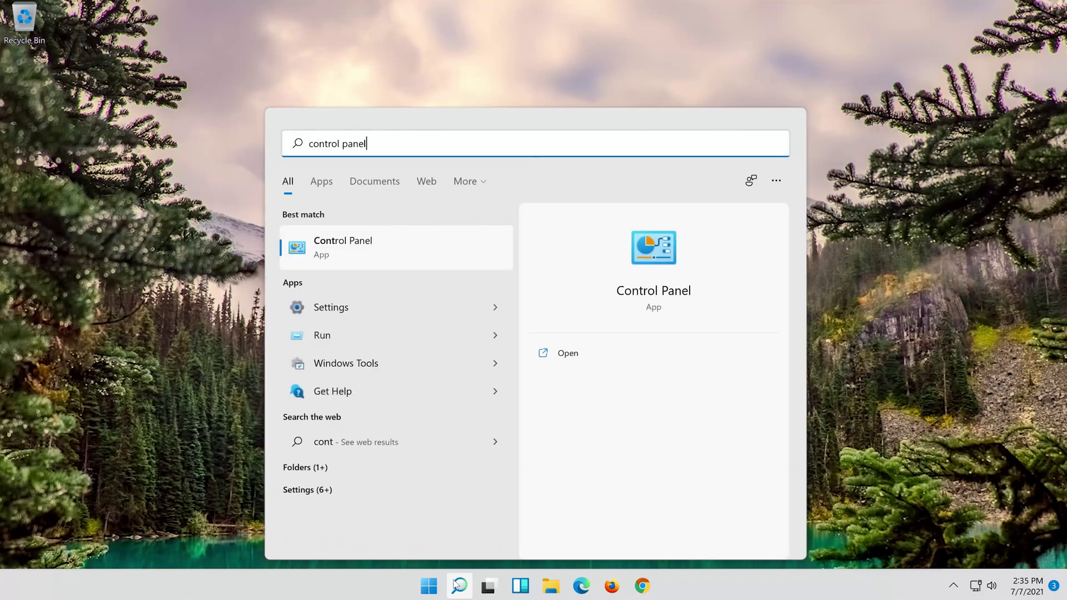
pyautogui.click(389, 264)
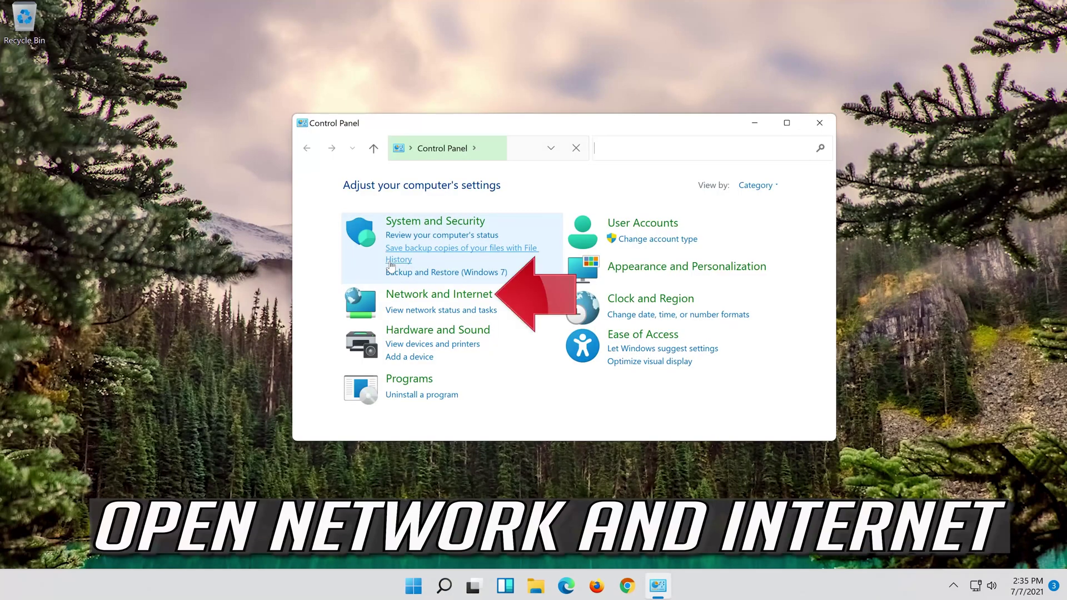
# Step: Reach the Ethernet0 Status dialog via Network and Internet > Network and Sharing Center
pyautogui.click(461, 294)
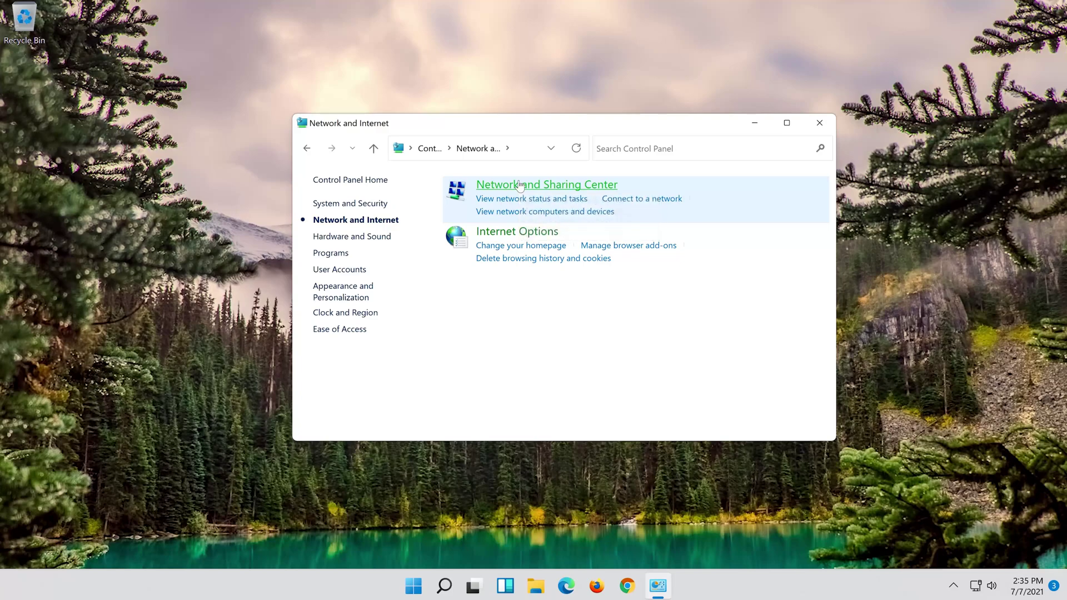
pyautogui.click(519, 186)
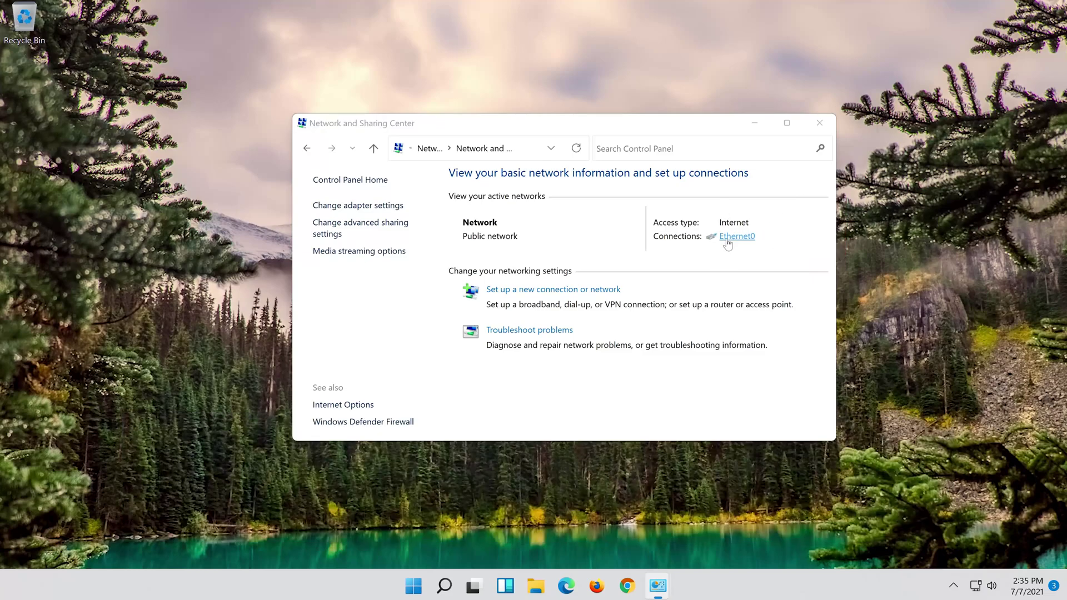
pyautogui.click(733, 241)
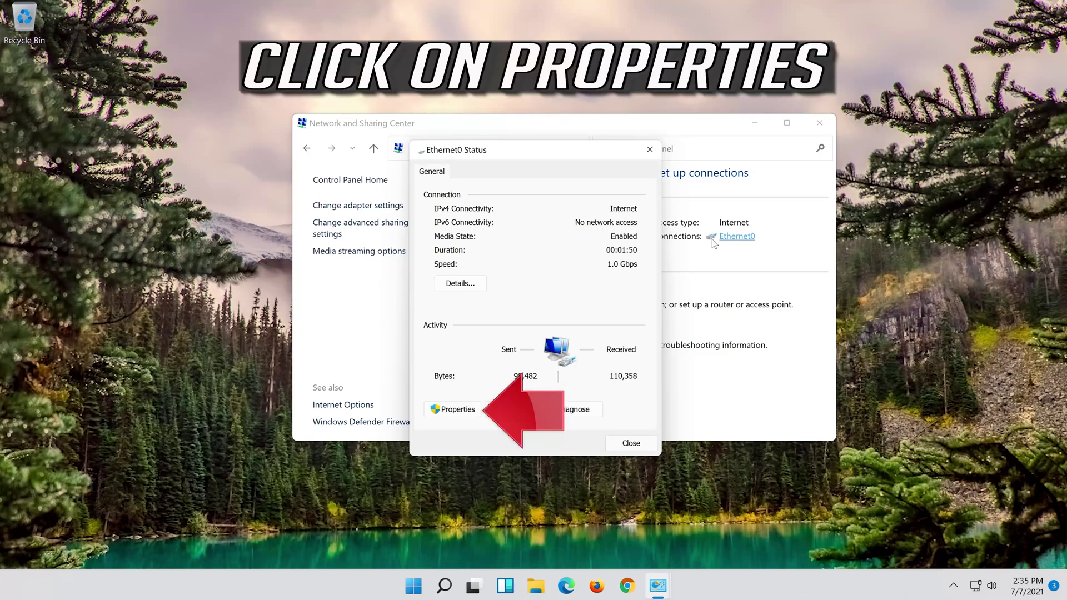
# Step: Open Ethernet0's properties and bring up the Internet Protocol Version 4 (TCP/IPv4) Properties dialog
pyautogui.click(454, 409)
pyautogui.click(455, 413)
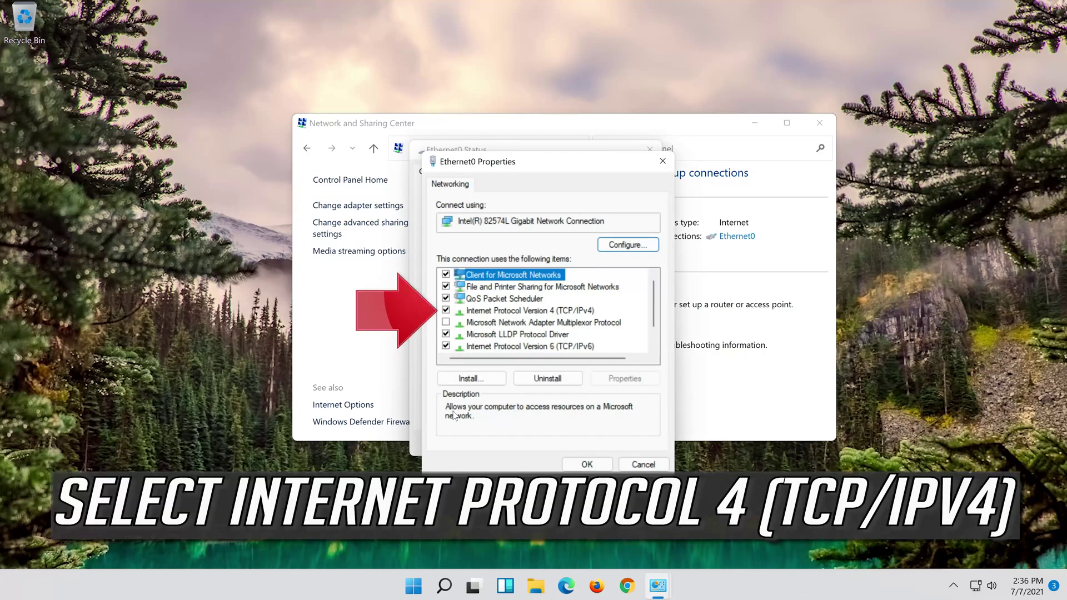
pyautogui.click(461, 312)
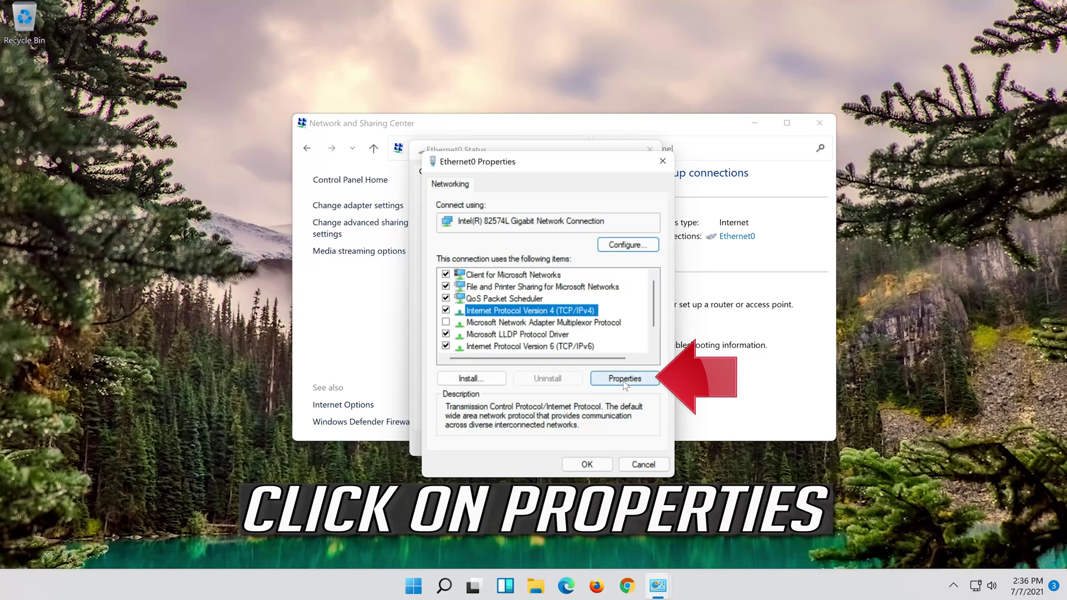
pyautogui.click(624, 382)
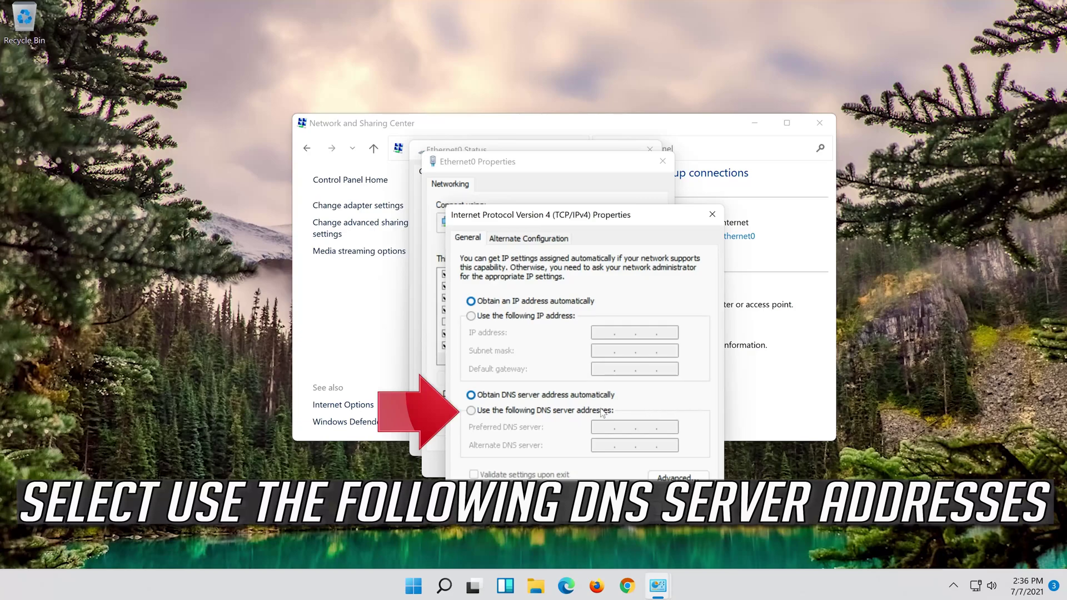
# Step: Use manual DNS server addresses, entering 8.8.8.8 as preferred and 8.8.4.4 as alternate
pyautogui.click(471, 411)
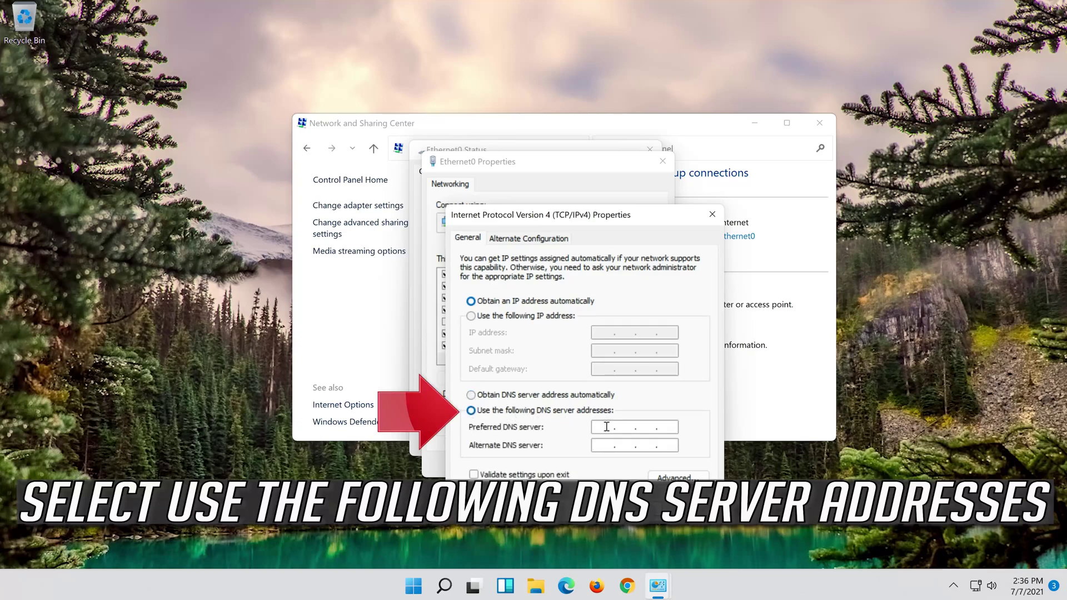
pyautogui.click(606, 426)
pyautogui.write('8 ')
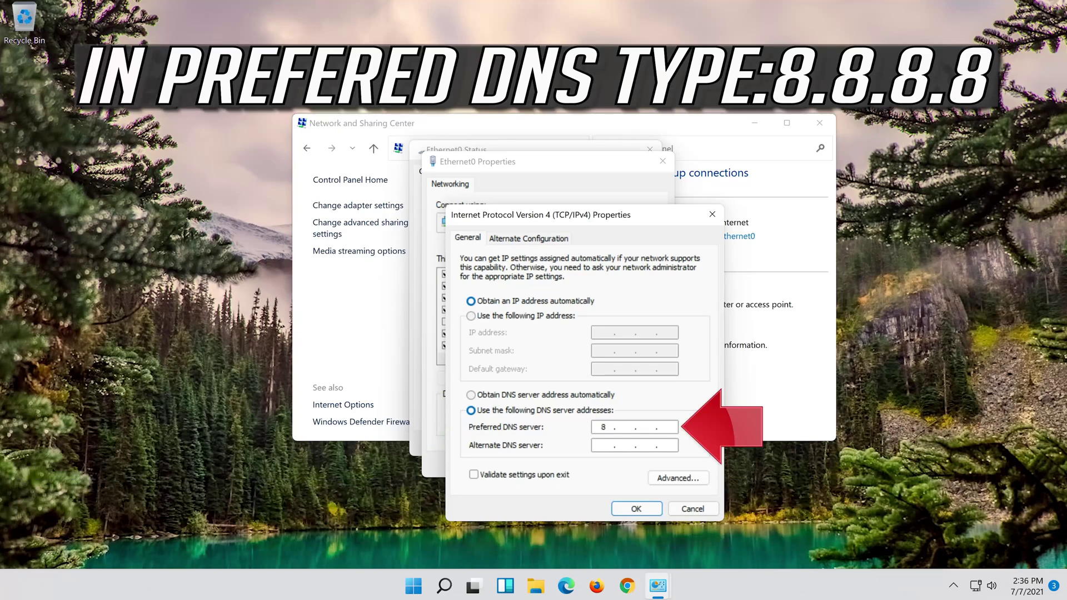
pyautogui.write('8')
pyautogui.write('8.8')
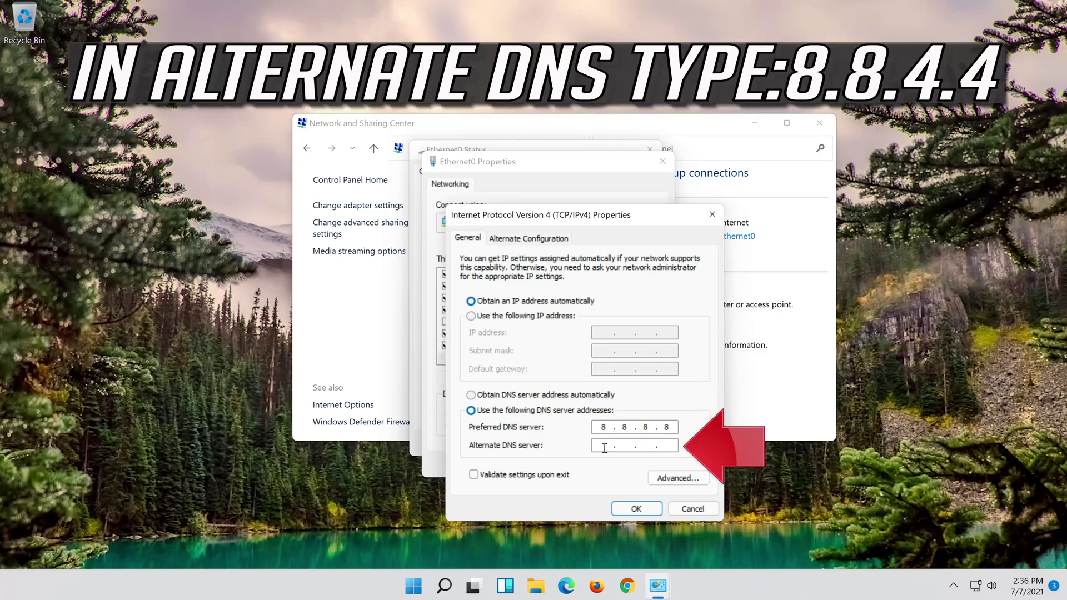
pyautogui.write('8')
pyautogui.write('4.')
pyautogui.write('4')
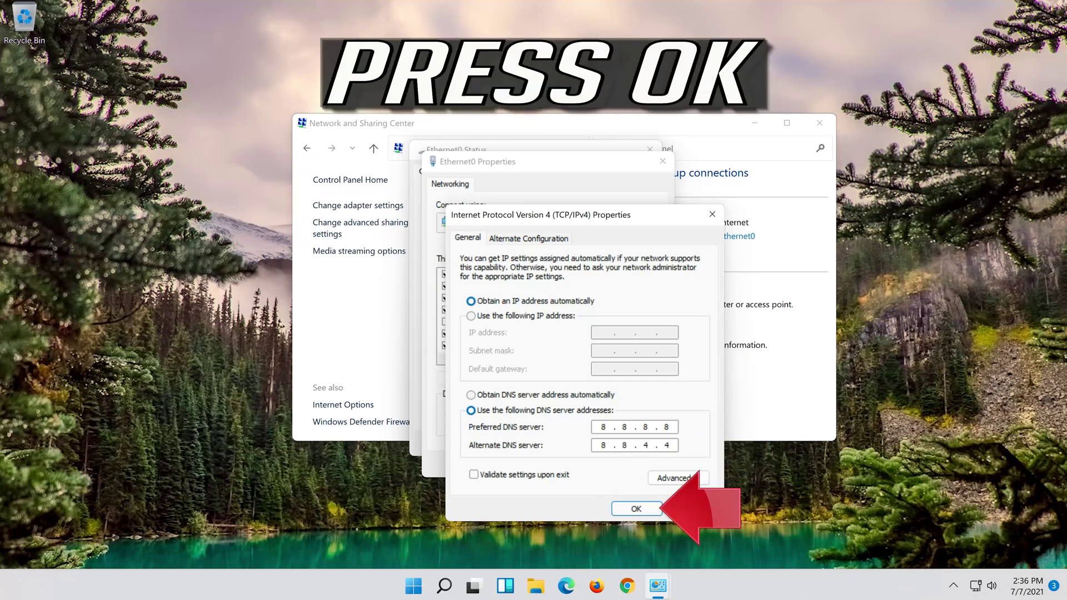